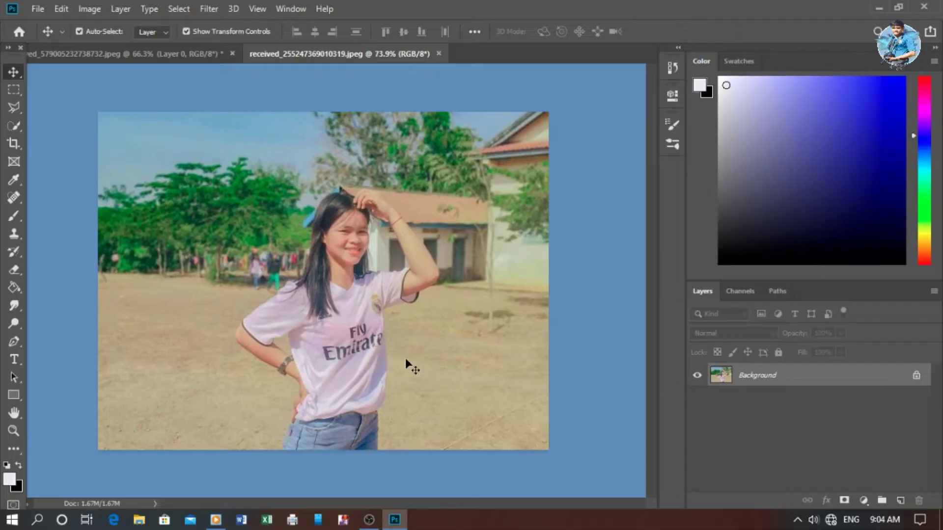
Zoom in with Alt+scroll until the girl in the white jersey fills the canvas.
scroll(348, 347, "up", 2)
scroll(347, 347, "up", 1)
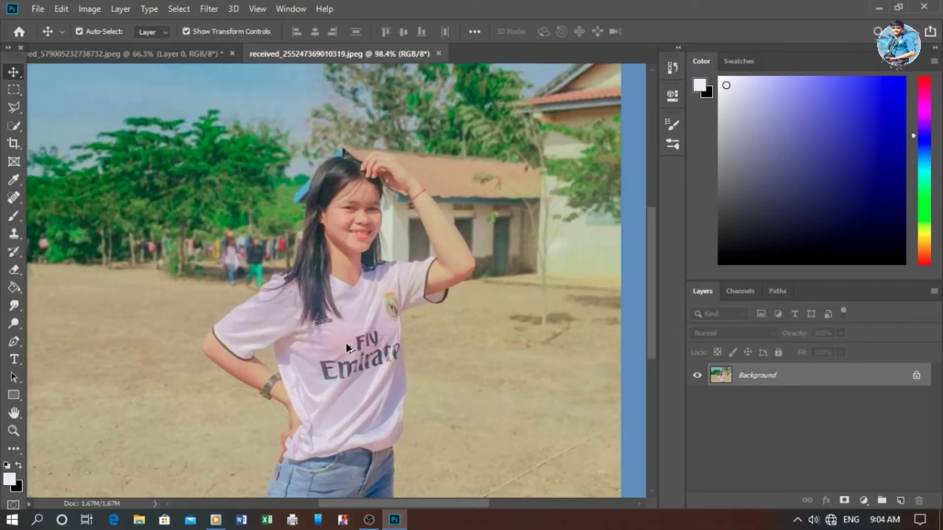
scroll(347, 347, "up", 1)
scroll(373, 275, "up", 1)
scroll(402, 202, "up", 1)
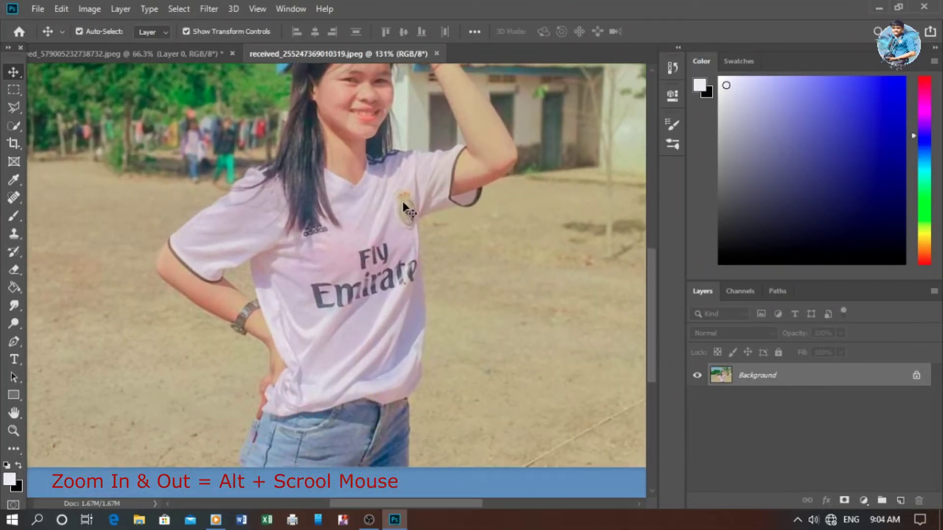
With the Pen tool in Path mode, start anchors along the hair's left edge.
left_click(14, 341)
scroll(211, 294, "up", 3)
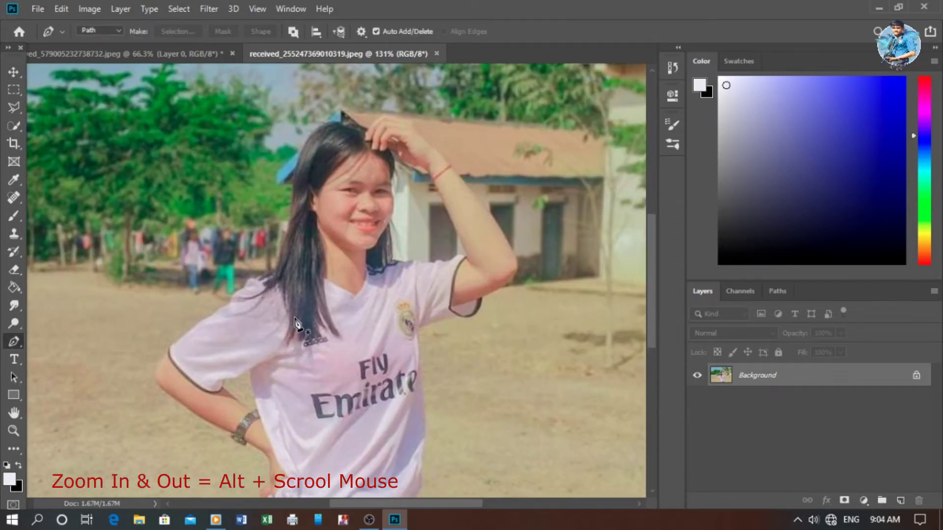
scroll(295, 316, "up", 3)
scroll(293, 294, "up", 4)
scroll(282, 276, "up", 2)
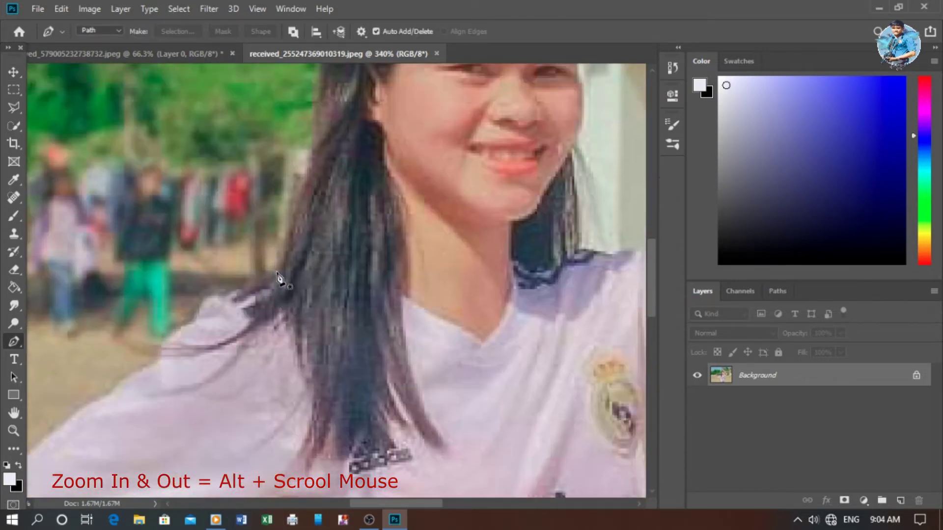
left_click(281, 270)
left_click(293, 221)
left_click(304, 180)
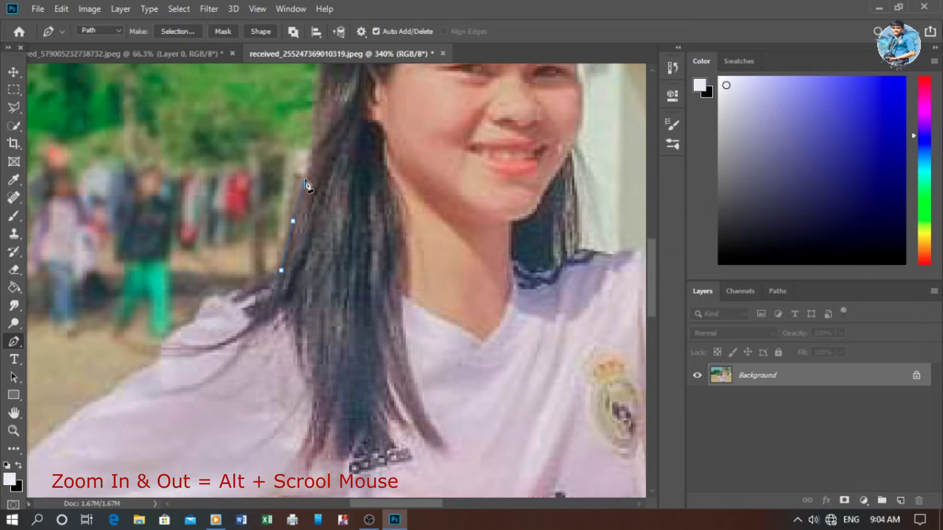
left_click(315, 157)
left_click(317, 134)
scroll(499, 113, "up", 5)
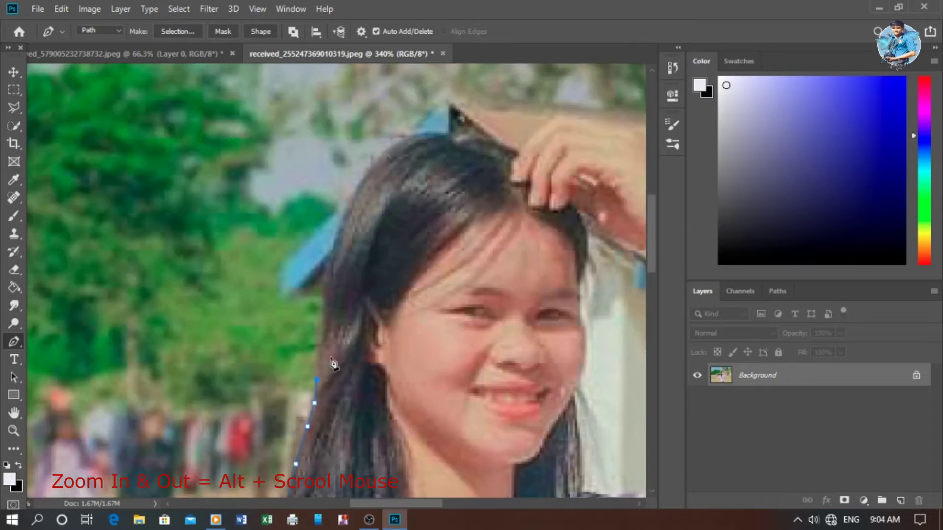
Trace up the left side of her hair and over the top of her head.
left_click(321, 335)
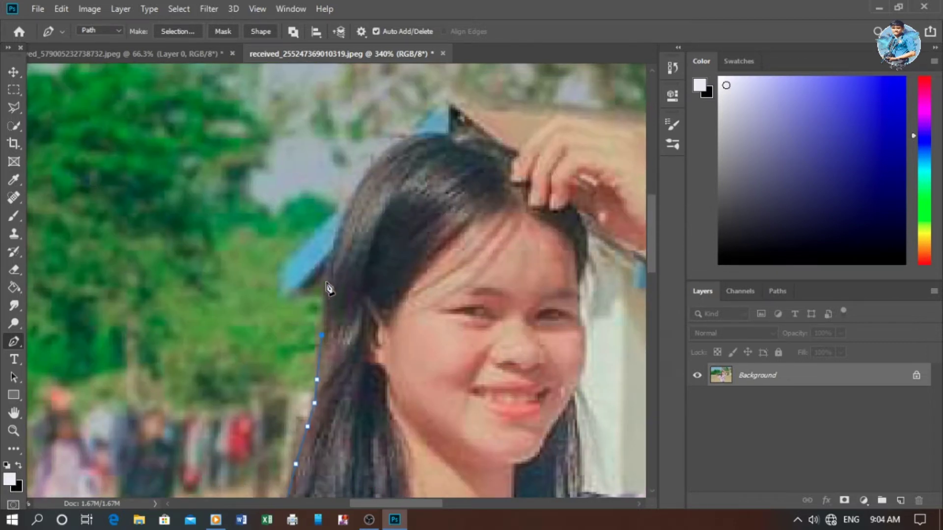
left_click(326, 279)
left_click(335, 241)
left_click(348, 209)
left_click(389, 148)
left_click(413, 133)
left_click(425, 131)
key("BackSpace")
left_click(522, 146)
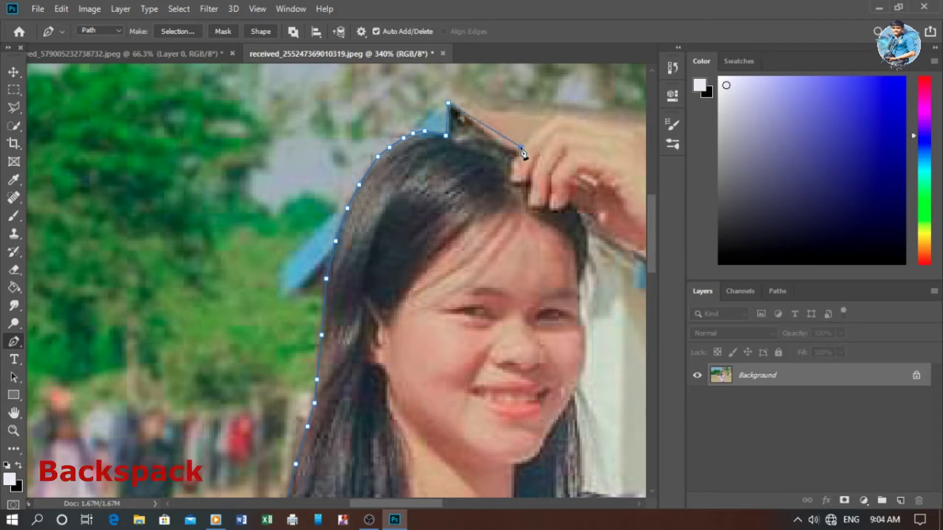
key("BackSpace")
Continue the outline around the fingers and top of her raised hand.
left_click_drag(607, 125, 312, 219)
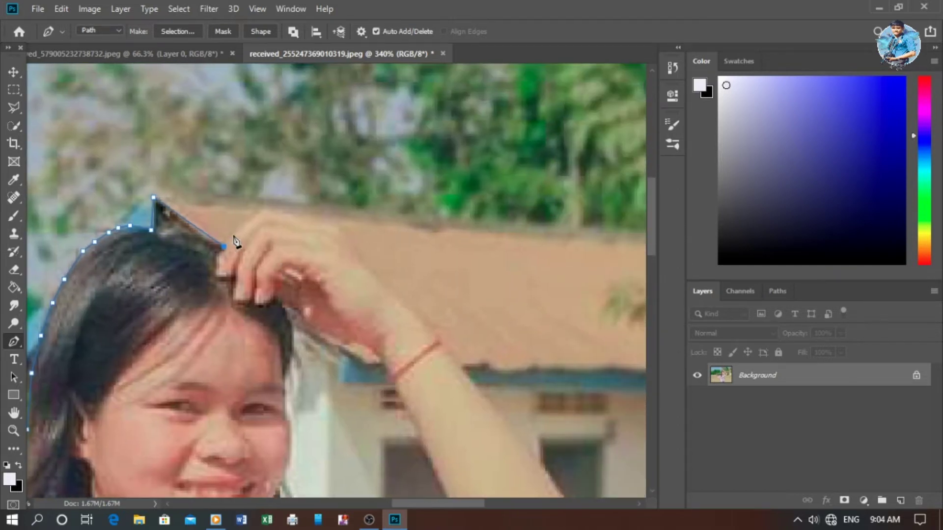
left_click(233, 234)
left_click(259, 212)
left_click(337, 228)
key("ctrl+z")
left_click(269, 211)
left_click(338, 226)
scroll(369, 226, "down", 2)
Trace the outline down her raised forearm to the elbow.
scroll(395, 243, "down", 2)
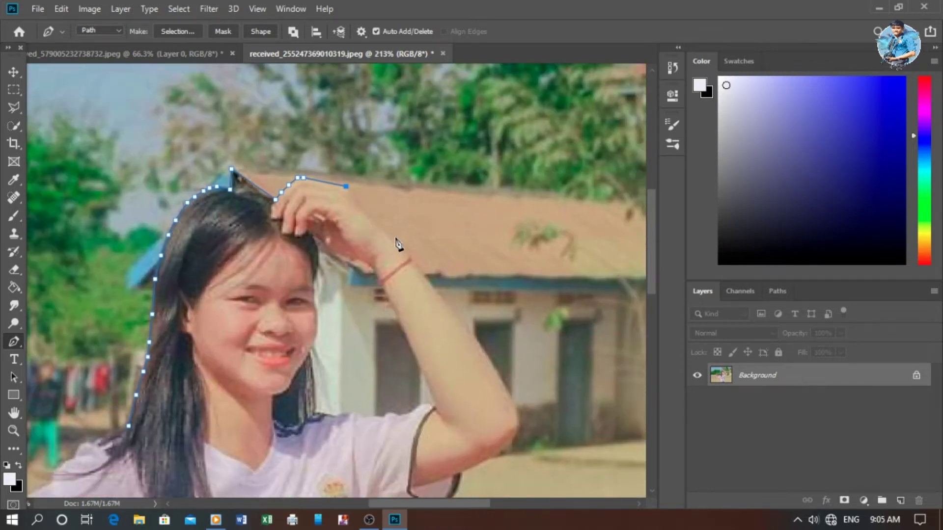
left_click(378, 226)
left_click(393, 238)
left_click(402, 243)
left_click(411, 259)
left_click(455, 309)
scroll(459, 315, "down", 2)
left_click(489, 311)
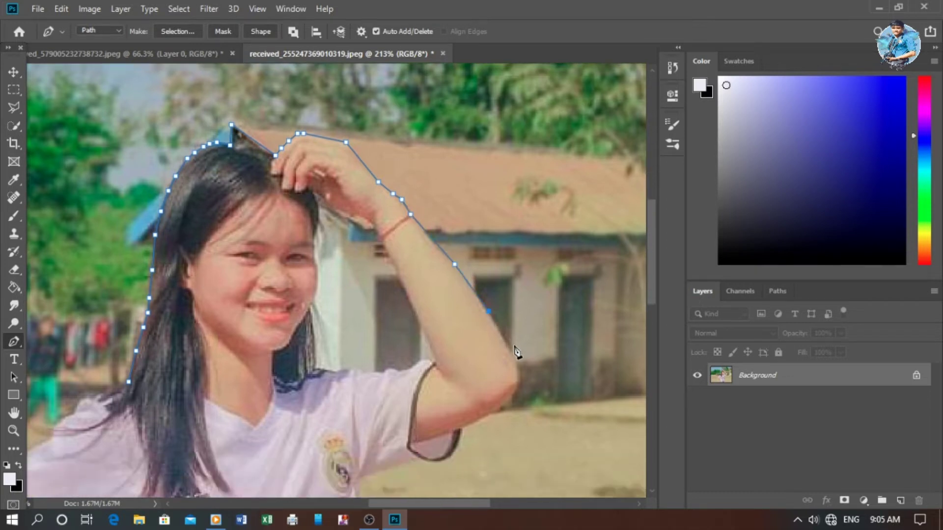
scroll(517, 351, "down", 1)
left_click(509, 316)
scroll(514, 319, "down", 1)
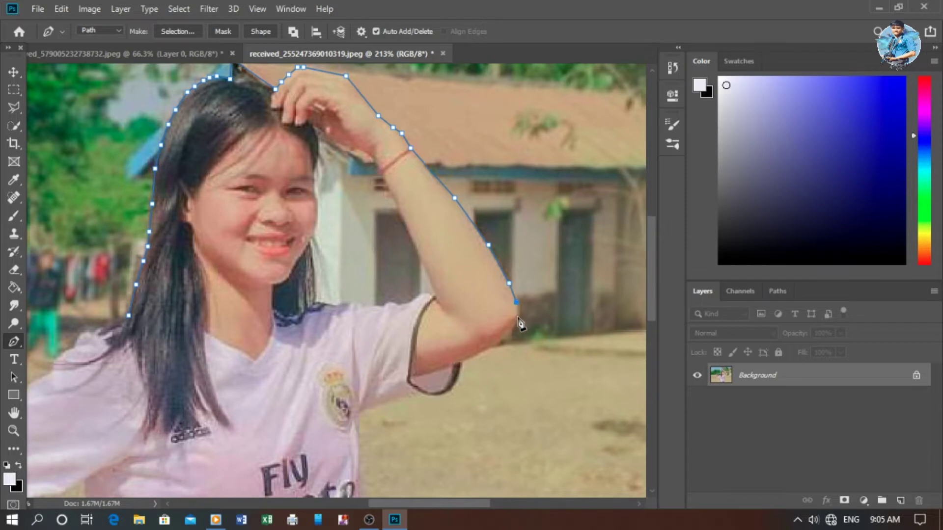
left_click(518, 317)
scroll(510, 319, "down", 1)
Trace the underside of the raised arm and the sleeve bottom to the shirt.
left_click(503, 318)
left_click(482, 330)
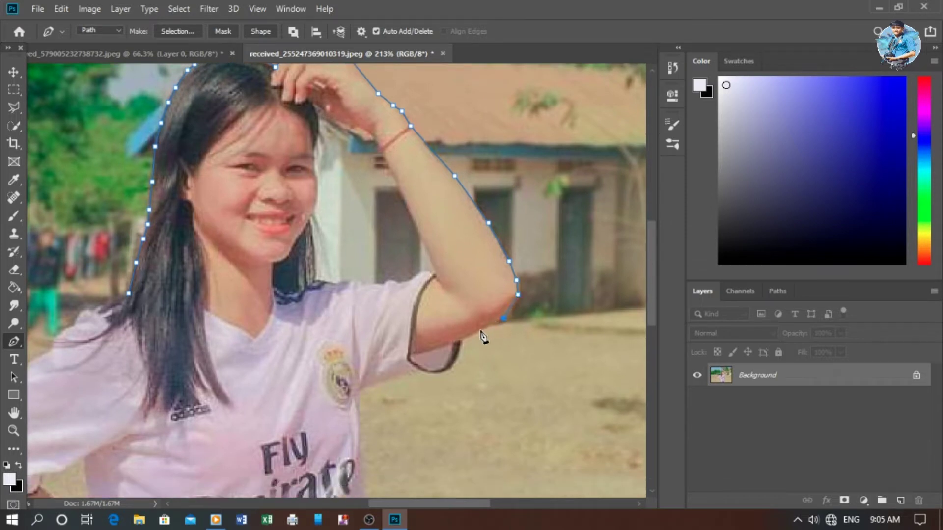
scroll(463, 339, "down", 2)
scroll(463, 337, "down", 2)
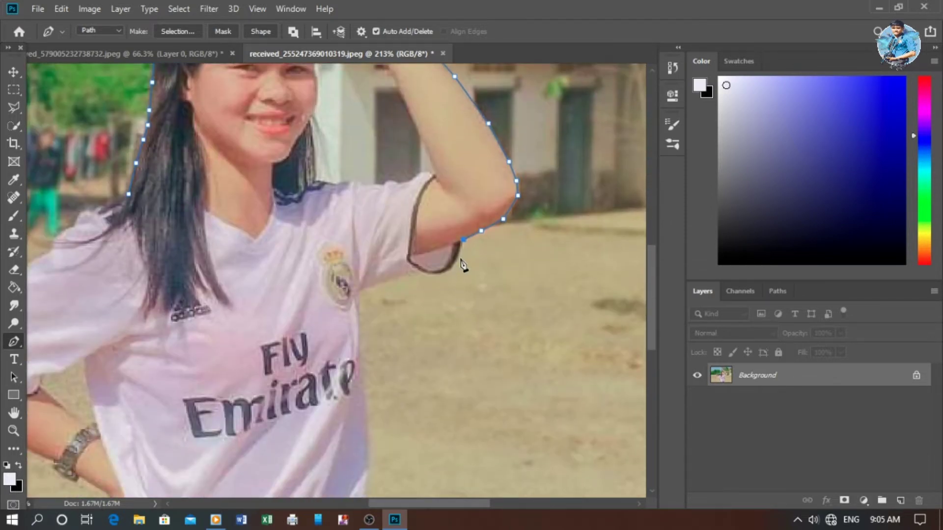
left_click(459, 256)
left_click(440, 273)
left_click(431, 275)
left_click(421, 273)
left_click(360, 290)
scroll(362, 297, "down", 1)
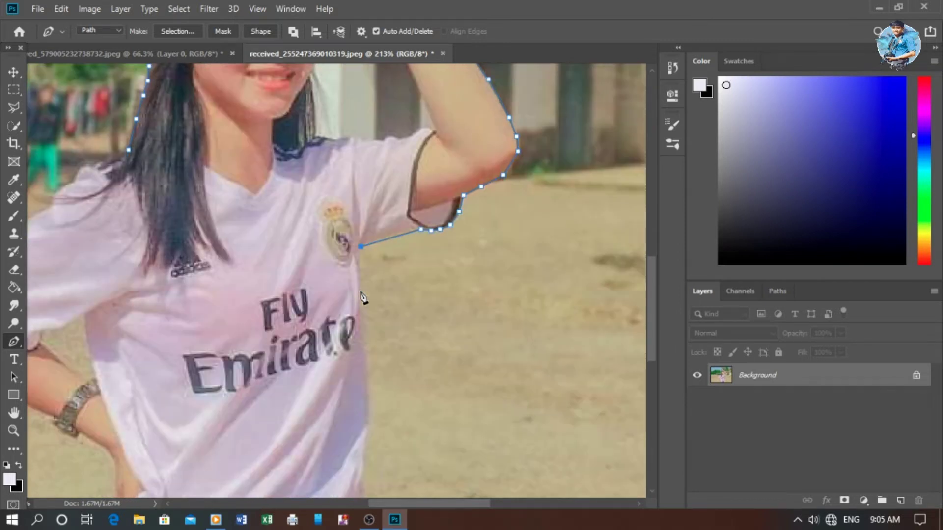
scroll(364, 309, "down", 1)
Trace down the shirt's right side to her waist.
left_click(360, 273)
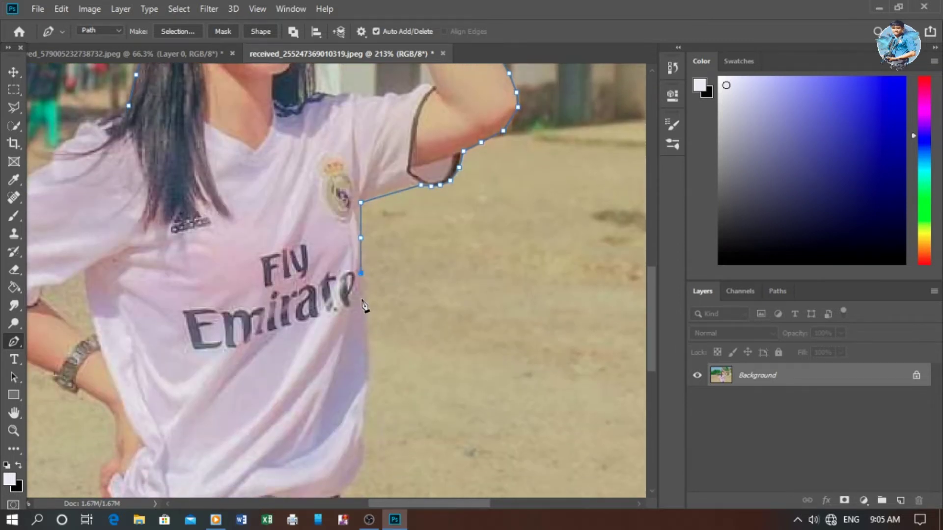
left_click(364, 298)
left_click(369, 339)
scroll(370, 344, "down", 1)
left_click(369, 323)
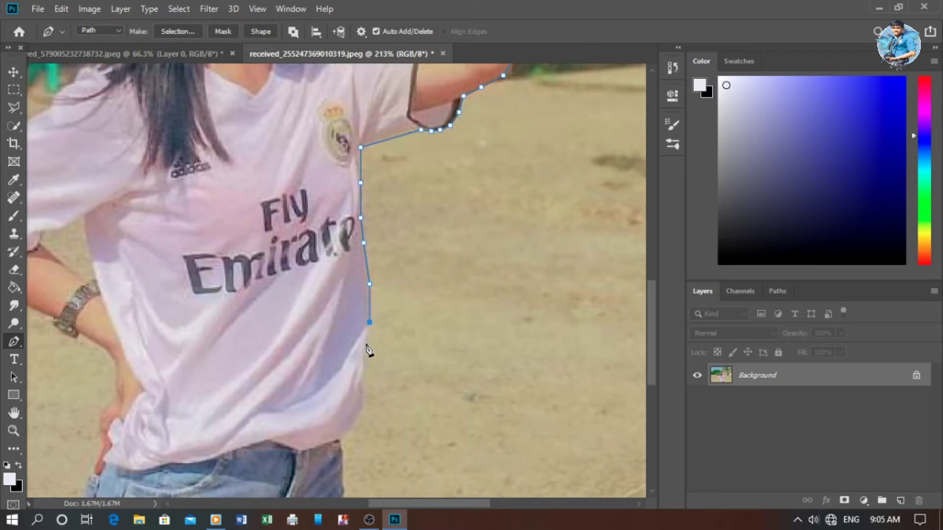
left_click(367, 346)
scroll(366, 346, "down", 1)
left_click(364, 328)
left_click(367, 346)
left_click(364, 364)
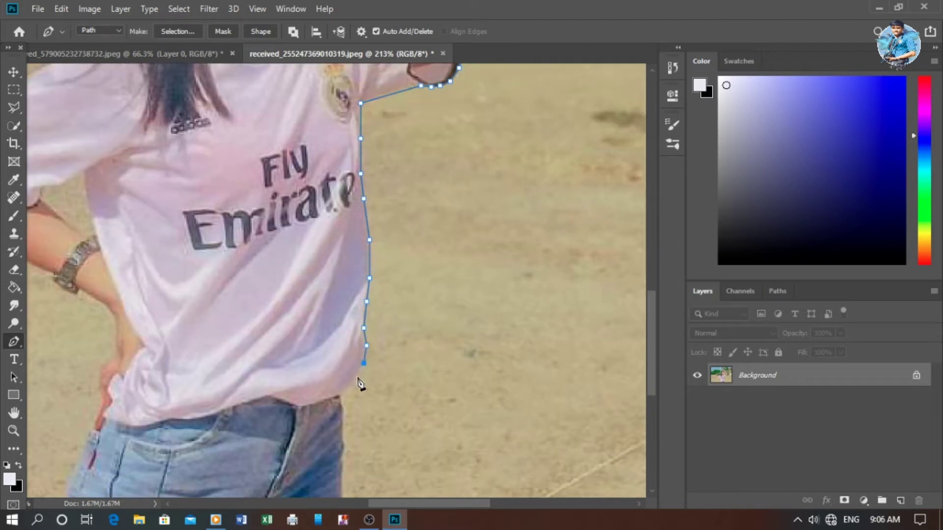
left_click(353, 381)
scroll(346, 398, "down", 2)
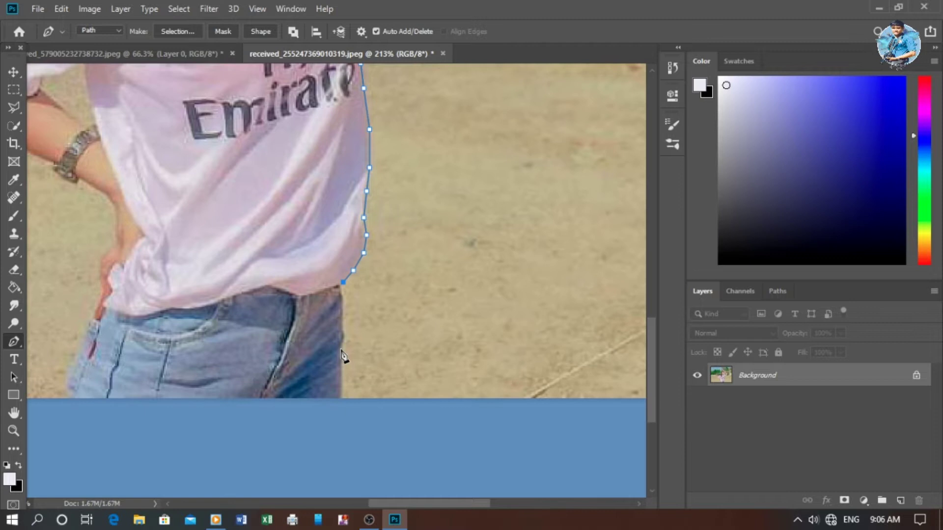
Trace across the bottom of the jeans and up their left side.
left_click(343, 399)
scroll(343, 399, "up", 1)
left_click(67, 409)
left_click(68, 392)
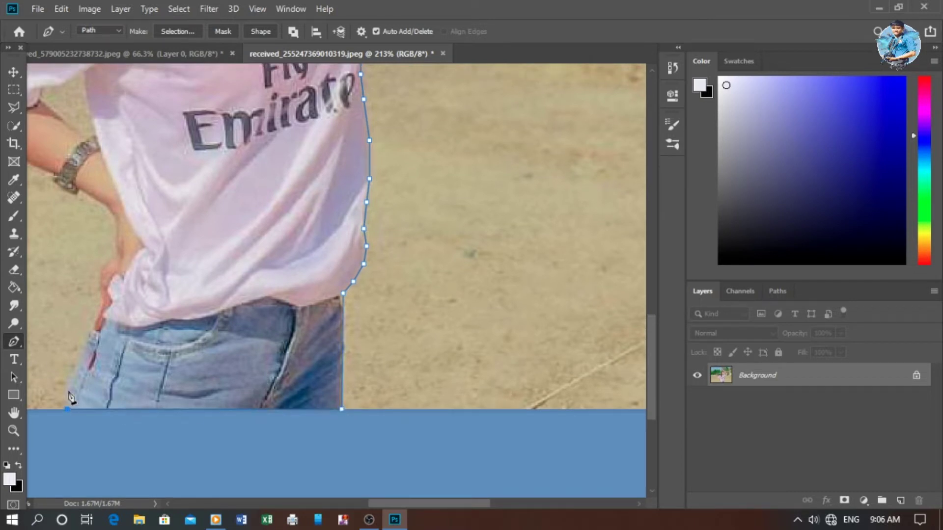
left_click(79, 364)
left_click(88, 340)
Trace up the edge of the hand on her hip toward the wrist.
left_click_drag(244, 256, 479, 349)
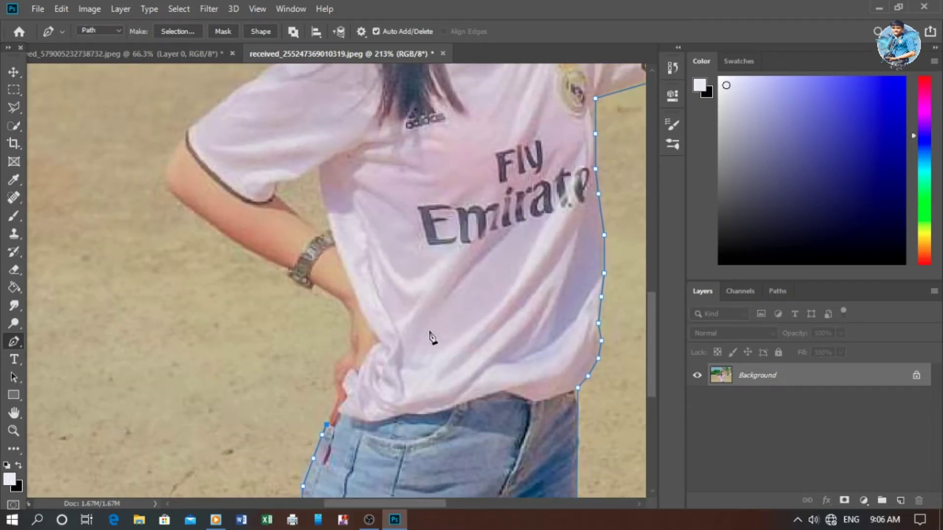
left_click(326, 425)
left_click(331, 413)
left_click(335, 377)
left_click(344, 355)
left_click(350, 316)
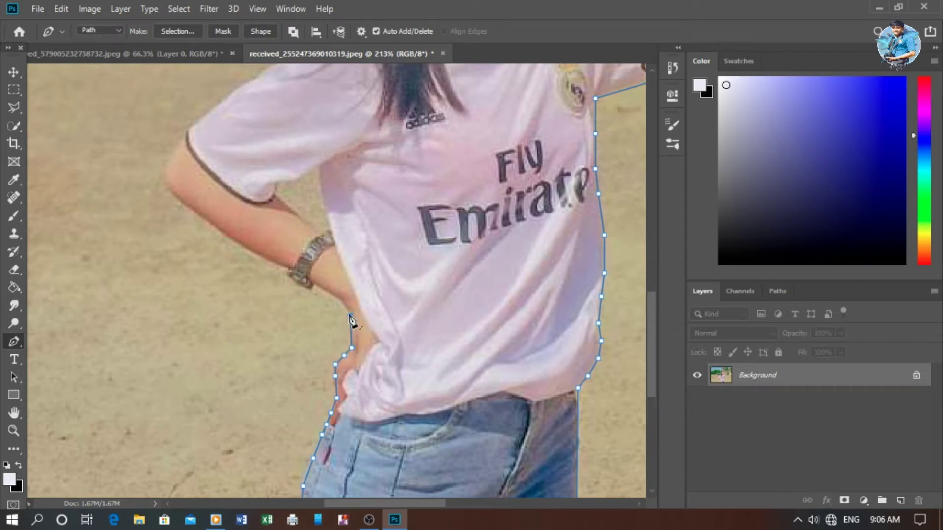
left_click(331, 294)
left_click(313, 284)
key("ctrl+z")
left_click(310, 290)
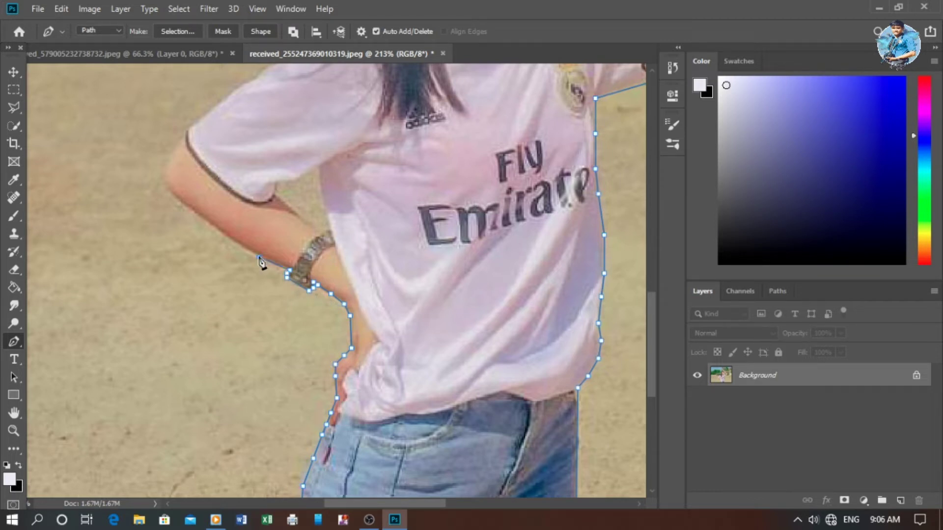
Trace along her forearm and up the outside of her upper arm.
left_click(222, 234)
left_click(197, 215)
left_click(179, 199)
left_click(167, 178)
left_click(165, 167)
left_click(170, 158)
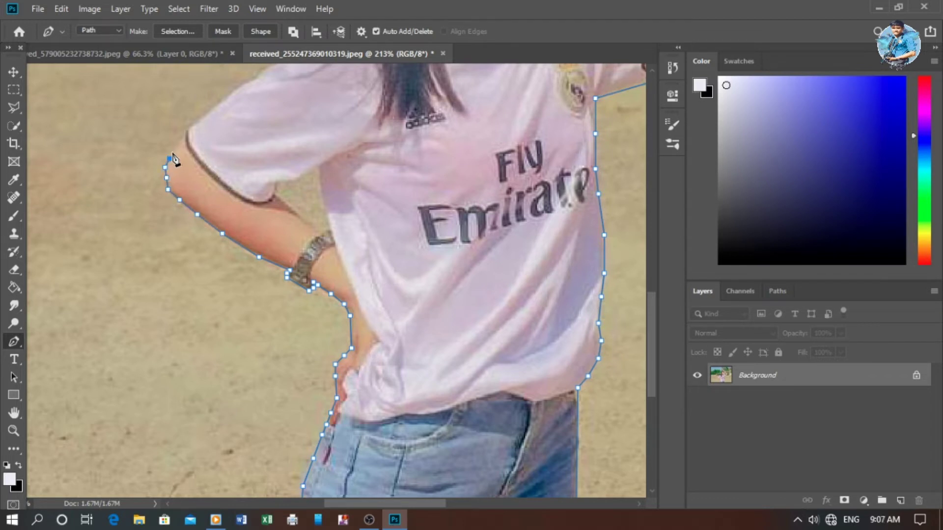
left_click(178, 143)
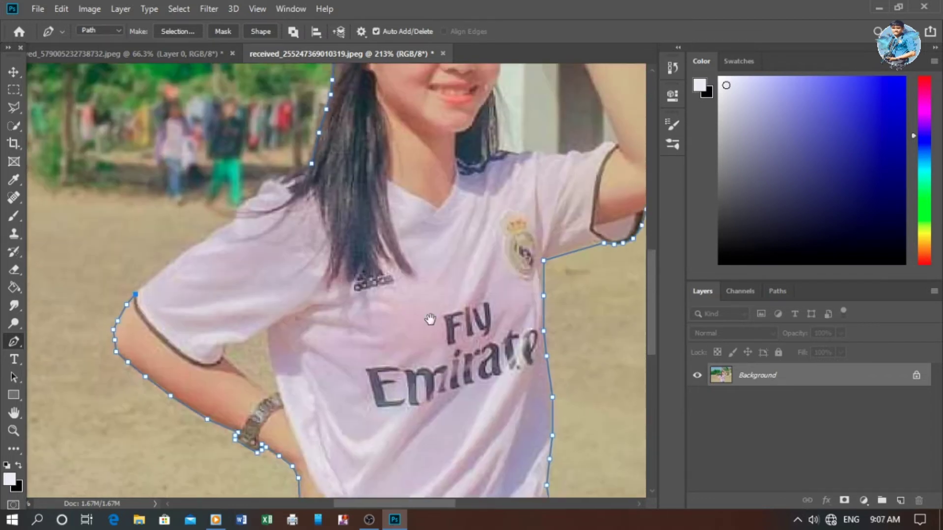
Trace along her left shoulder and close the path at the first hair anchor.
left_click_drag(378, 218, 172, 353)
left_click(168, 345)
left_click(193, 325)
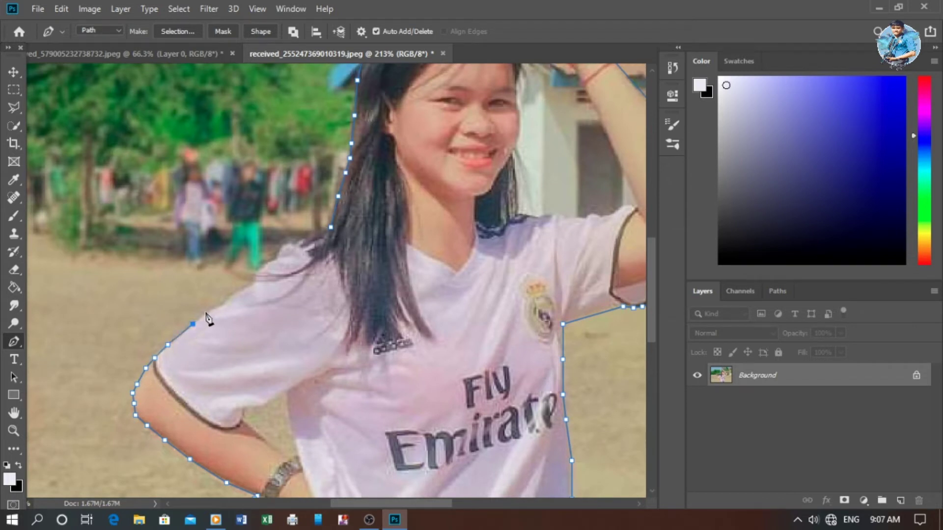
left_click(218, 306)
left_click(235, 293)
left_click(273, 262)
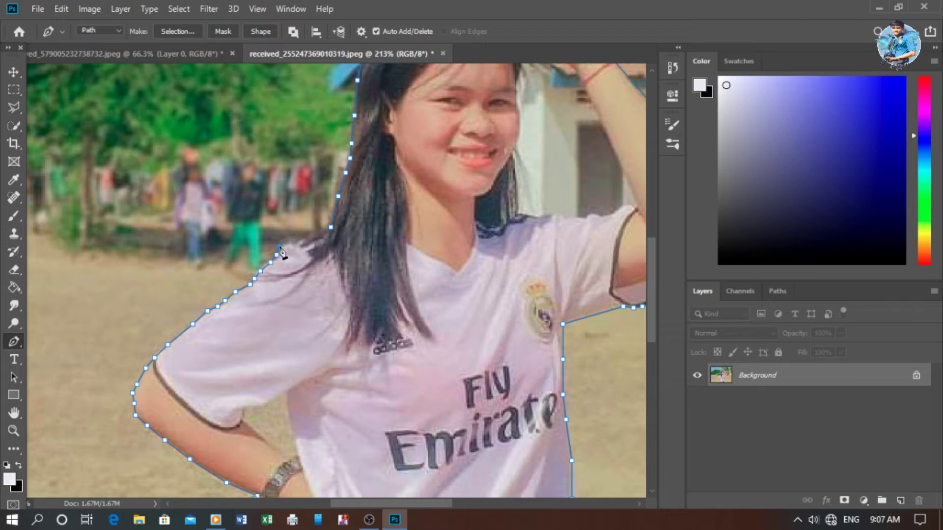
left_click(298, 241)
left_click(316, 233)
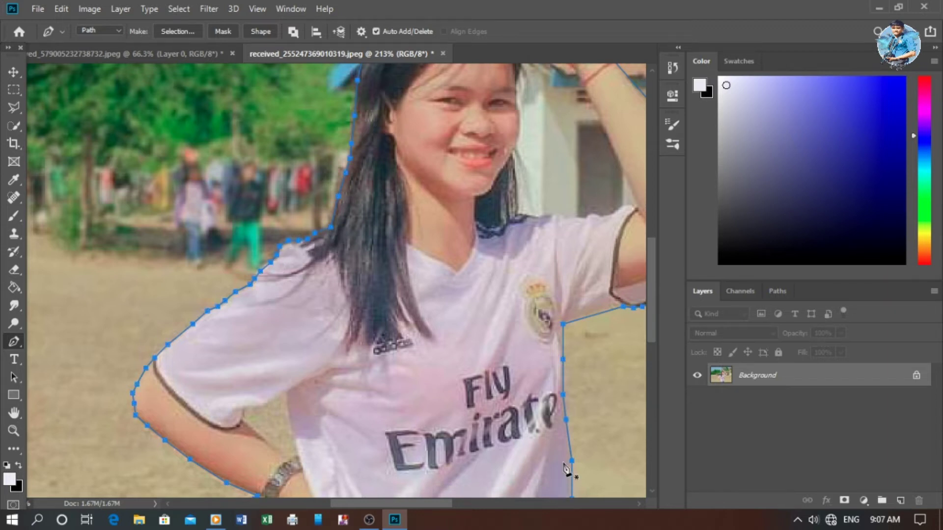
scroll(566, 469, "down", 1)
scroll(566, 469, "down", 2)
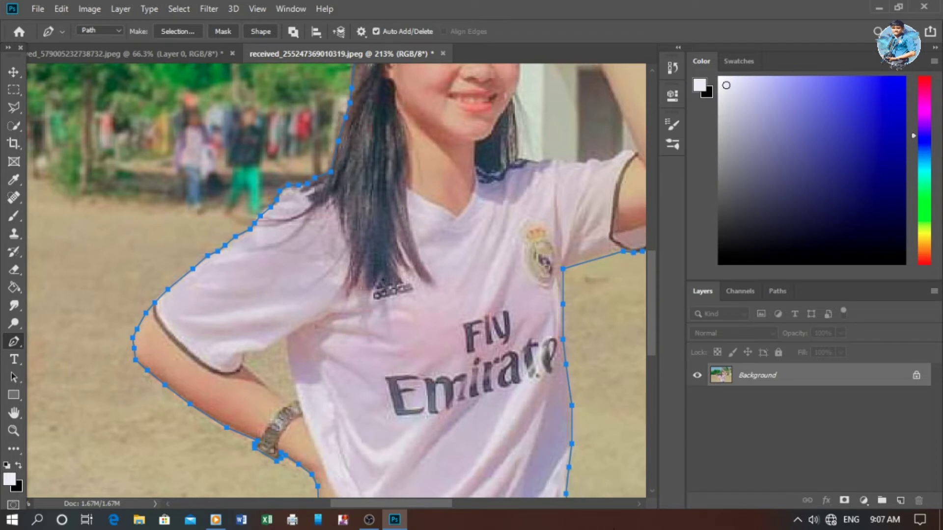
Duplicate the image to a new layer and make a selection from the path with 0 feather.
key("ctrl+j")
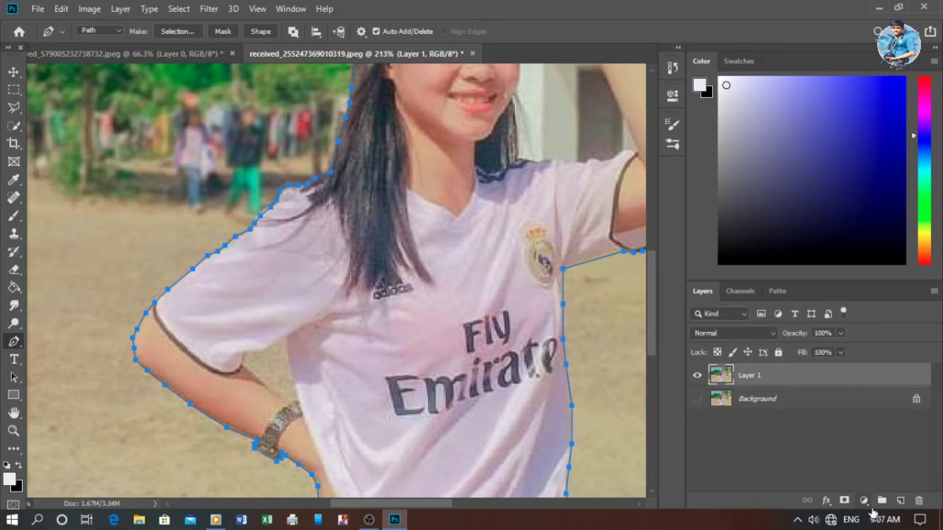
right_click(566, 294)
left_click(601, 259)
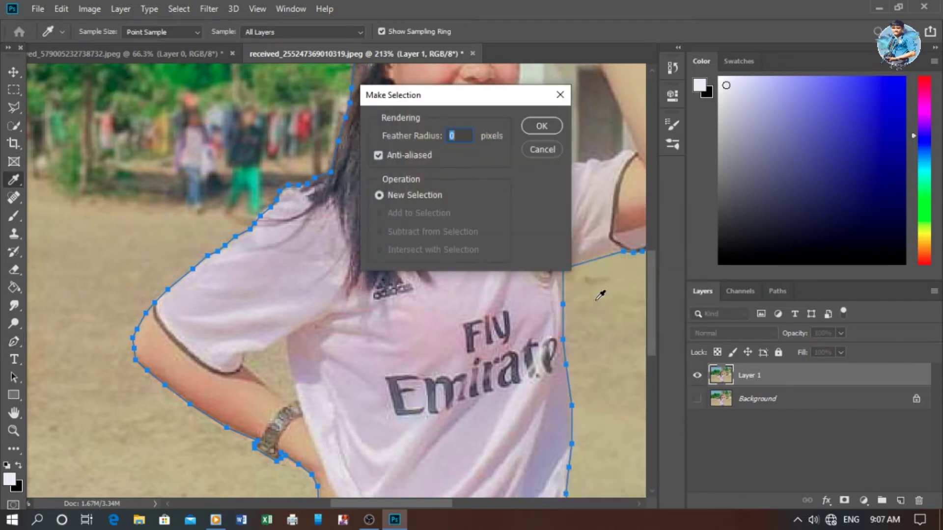
left_click(536, 126)
scroll(555, 263, "up", 3)
scroll(555, 263, "up", 3)
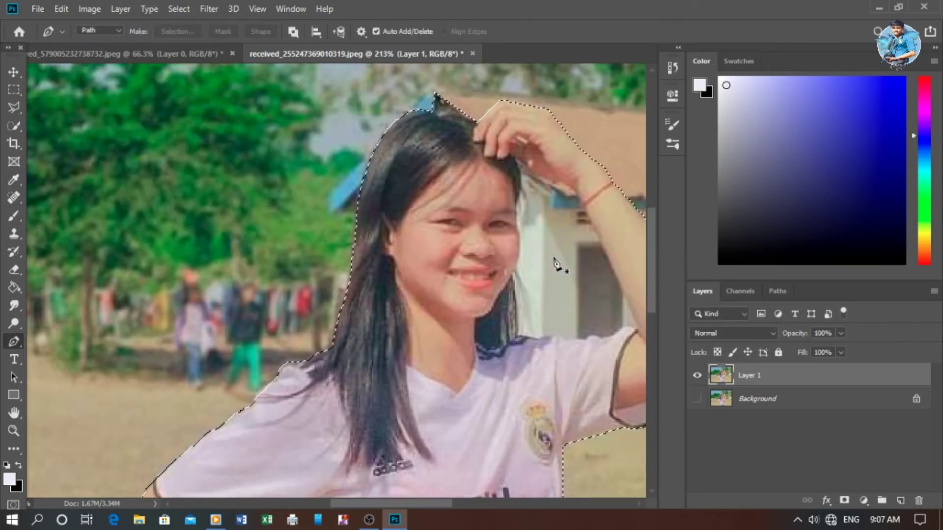
Add a layer mask from the selection and fit the whole image in view.
left_click(844, 501)
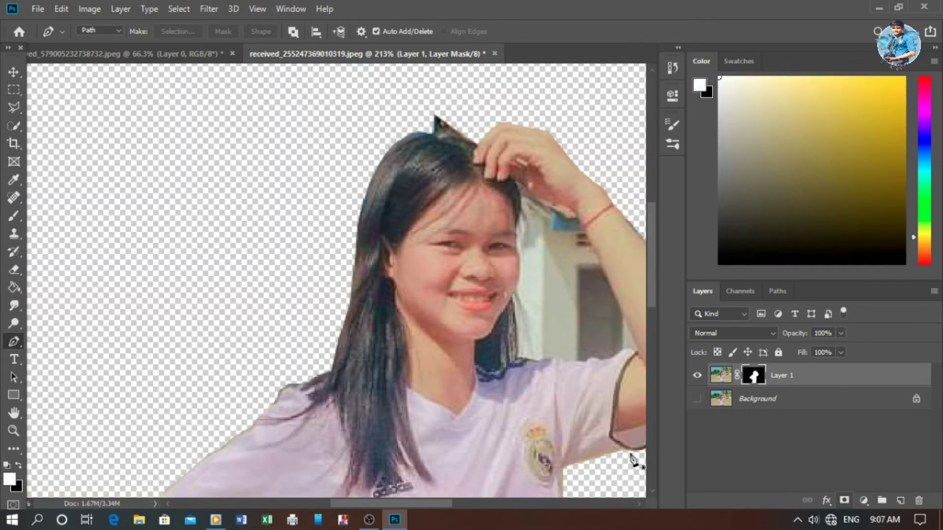
key("ctrl+0")
scroll(409, 348, "up", 5)
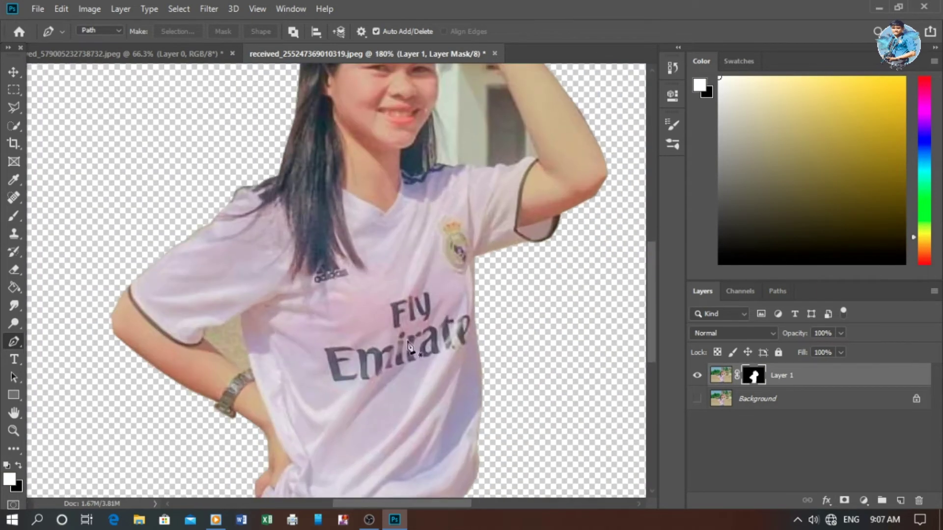
scroll(410, 348, "up", 2)
scroll(480, 274, "up", 2)
scroll(478, 276, "up", 3)
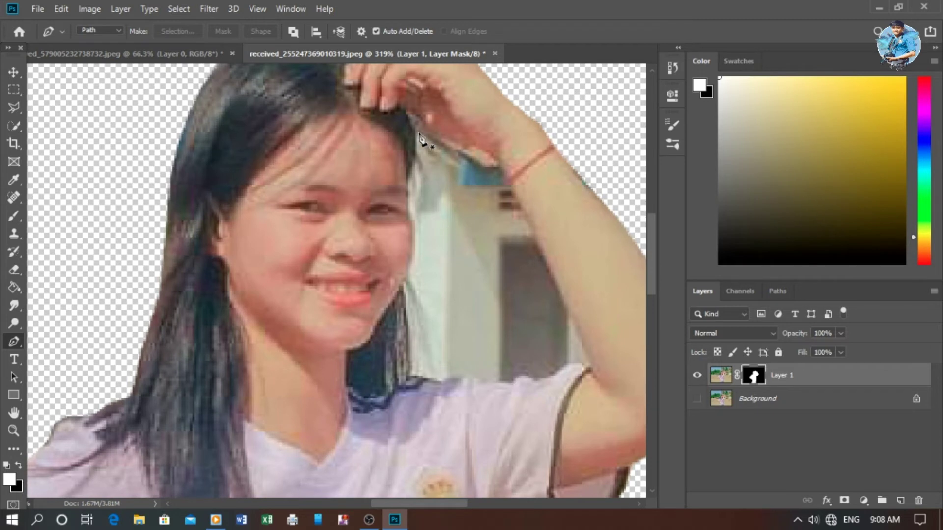
Start a Pen path along the raised arm's inner edge and across the shoulder top.
left_click(458, 152)
left_click(480, 168)
left_click(500, 170)
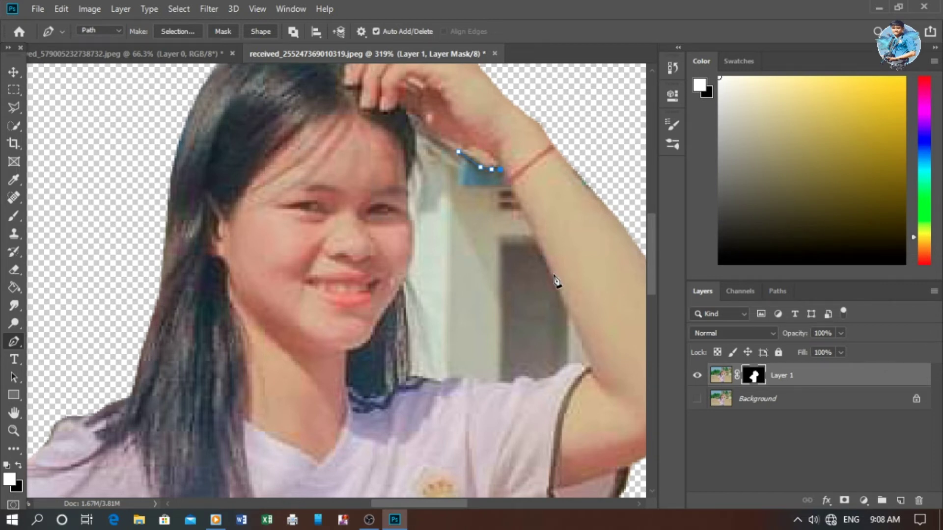
left_click(578, 329)
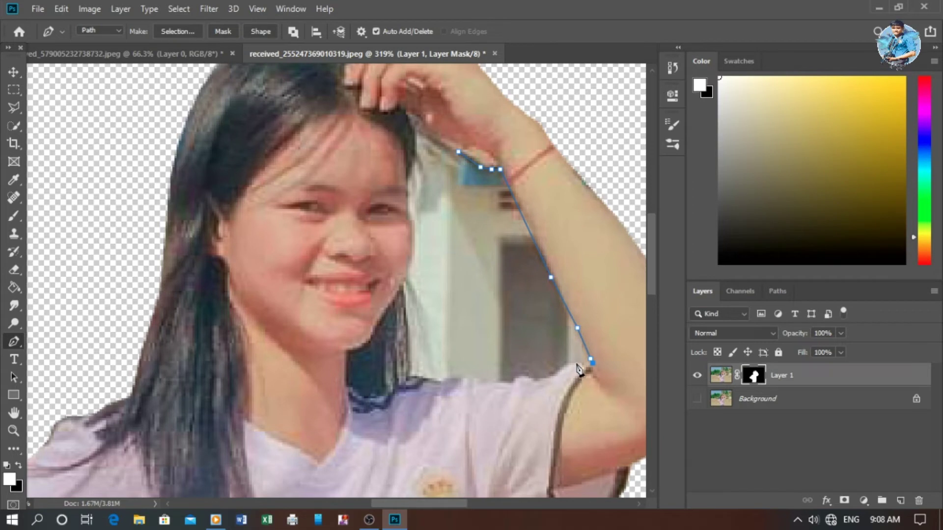
left_click(559, 370)
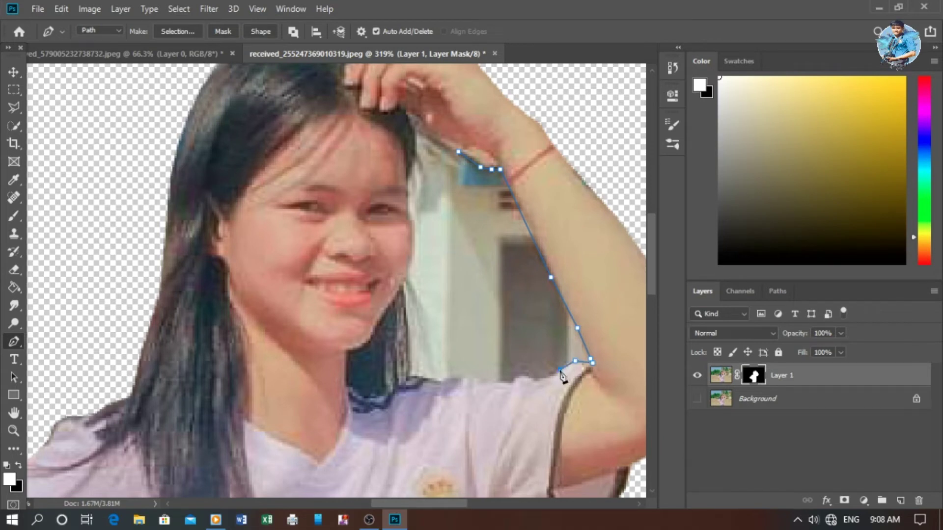
left_click(531, 378)
left_click(523, 377)
left_click(509, 383)
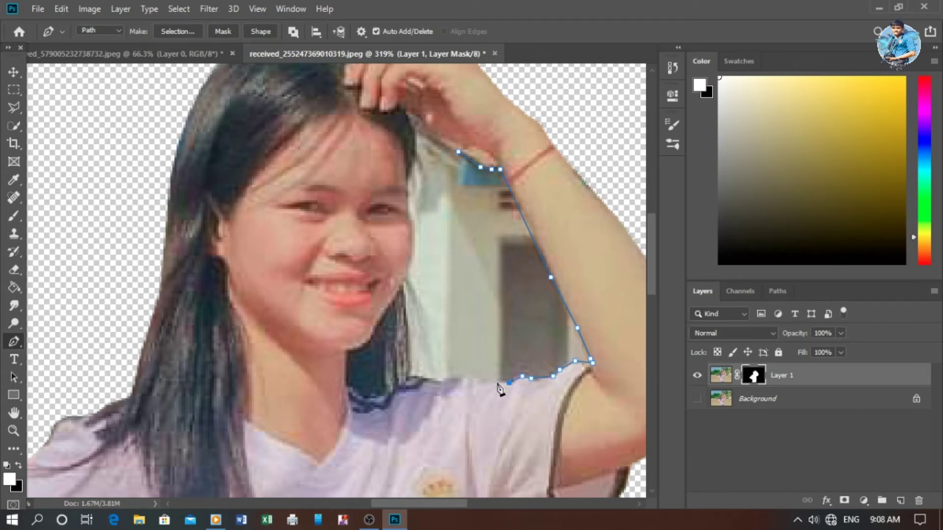
left_click(454, 377)
left_click(443, 378)
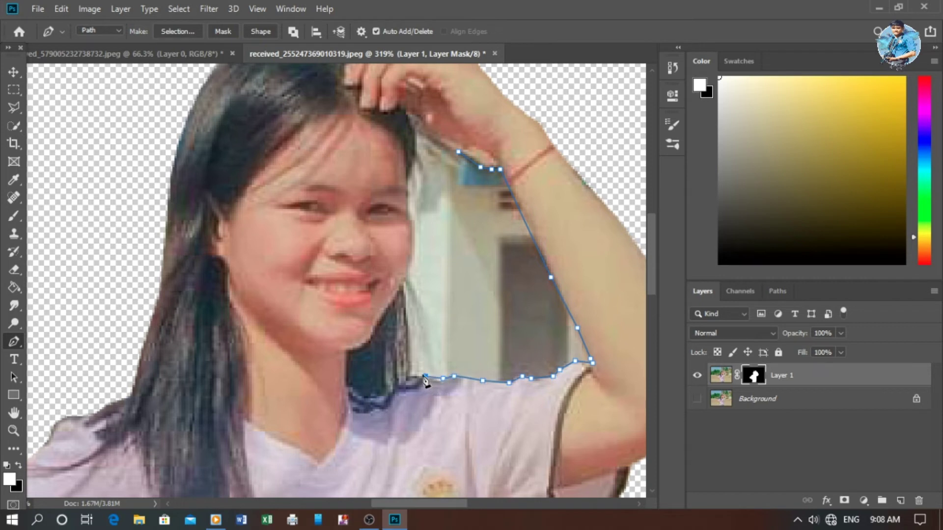
Trace up the hair edge and close the path around the background gap.
left_click(415, 375)
left_click(410, 330)
left_click(405, 295)
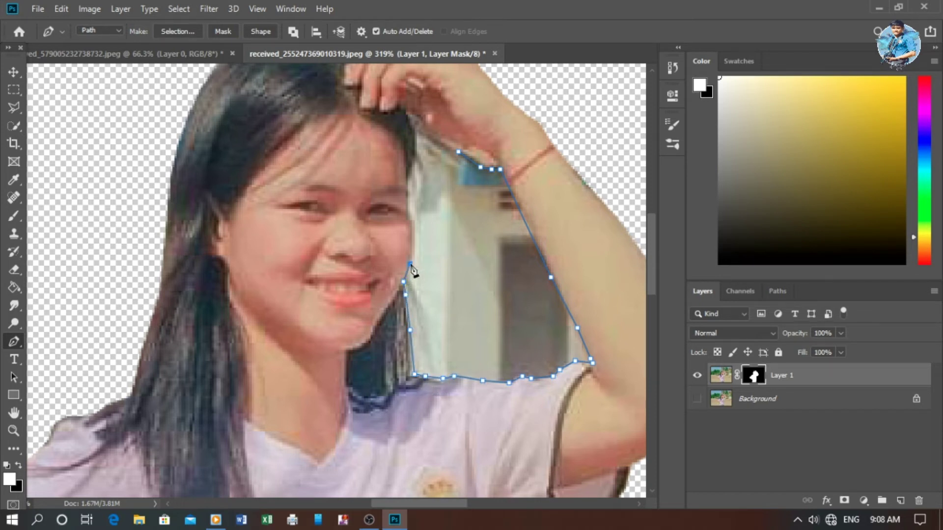
left_click(414, 246)
left_click(409, 195)
left_click(408, 178)
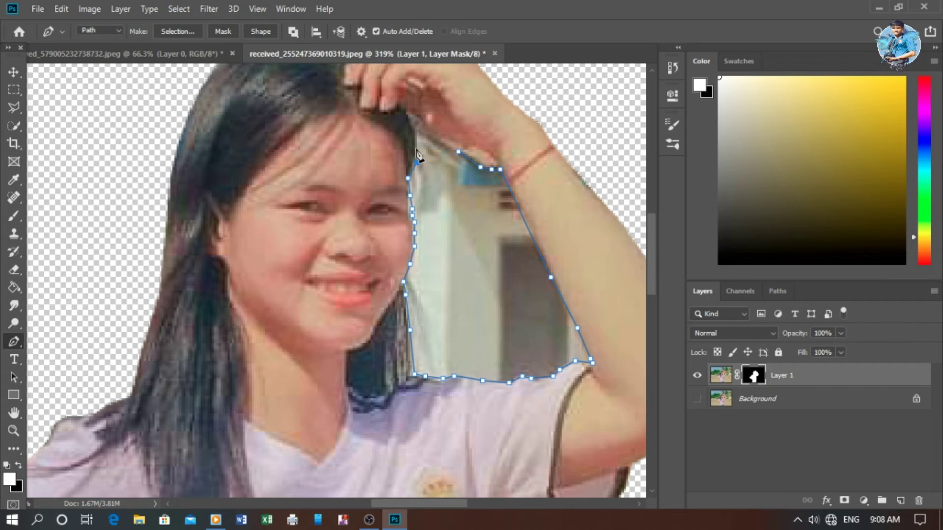
left_click(417, 130)
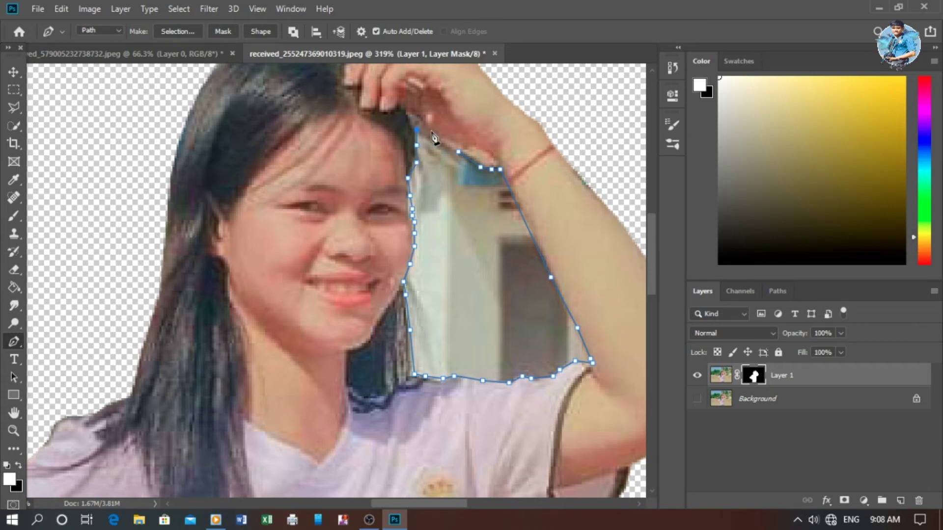
left_click(460, 152)
Convert the gap path to a selection and delete the background patch.
right_click(461, 157)
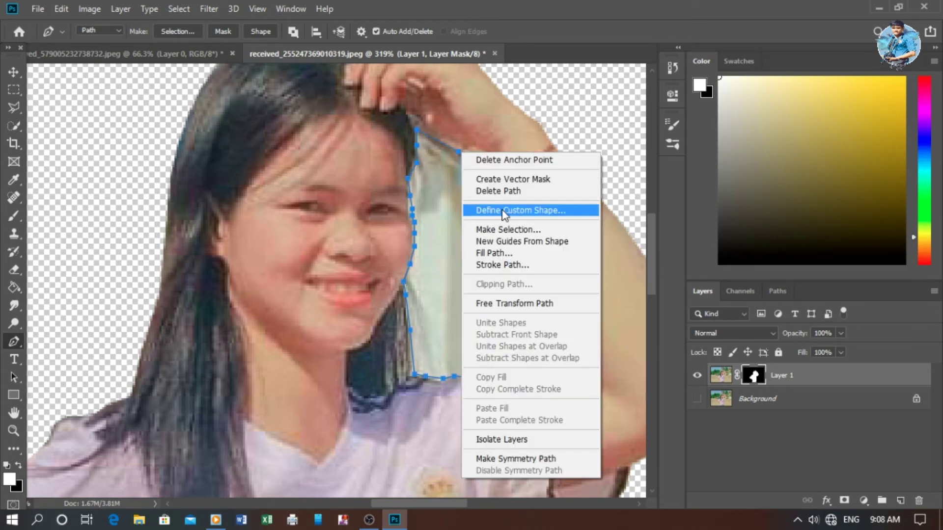
left_click(521, 228)
left_click(543, 127)
key("Delete")
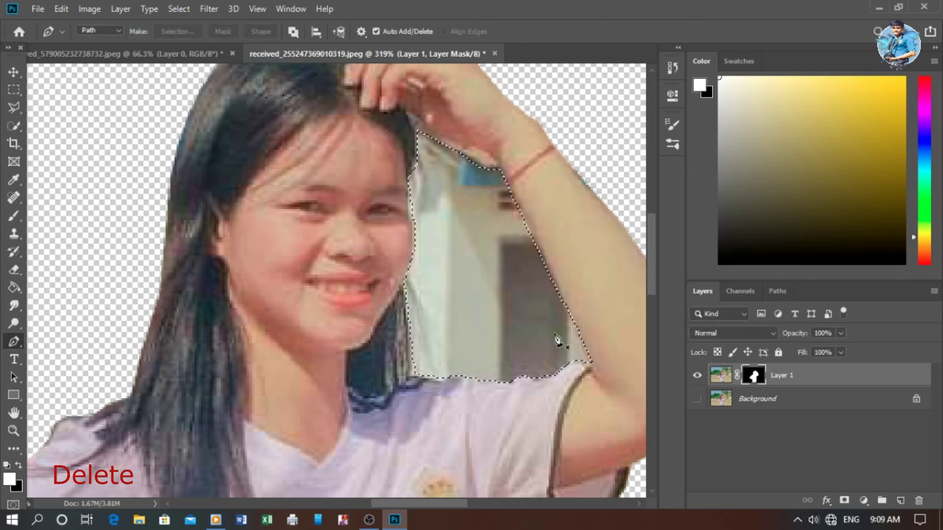
Zoom in and trace a Pen path around the ground patch along the girl's bent arm.
scroll(455, 338, "down", 3)
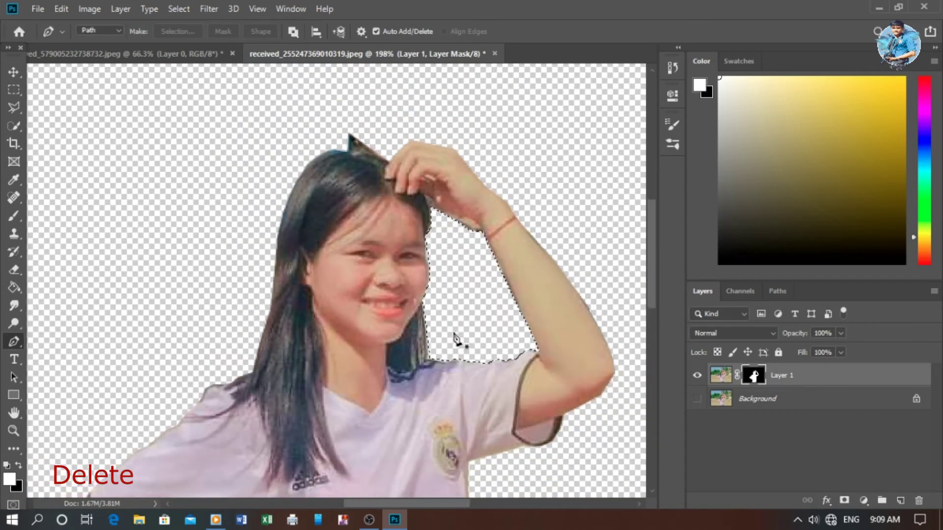
scroll(315, 428, "down", 2)
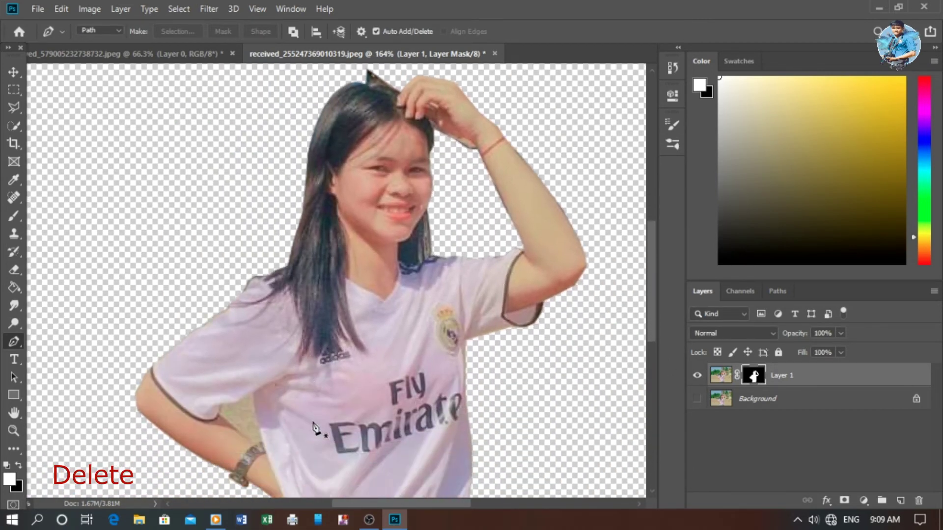
scroll(255, 418, "up", 2)
scroll(240, 413, "up", 3)
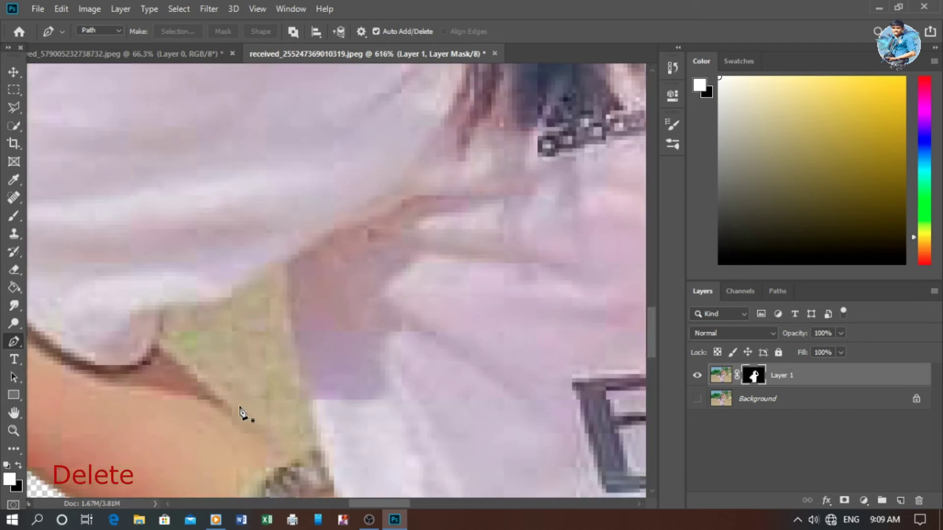
left_click(164, 310)
left_click(160, 340)
left_click(245, 421)
left_click(283, 442)
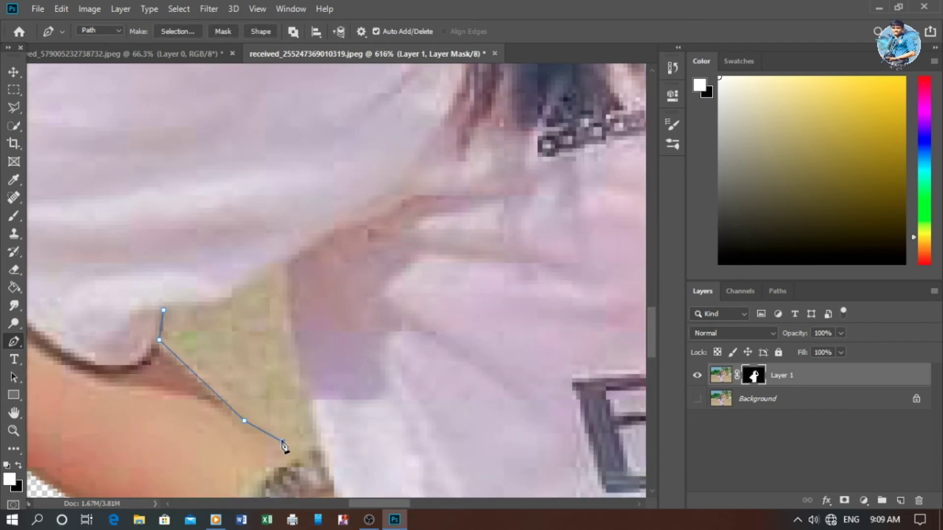
left_click(321, 446)
left_click(308, 412)
left_click(299, 382)
Continue the path up along the shirt edge and close it at the starting point.
left_click(291, 332)
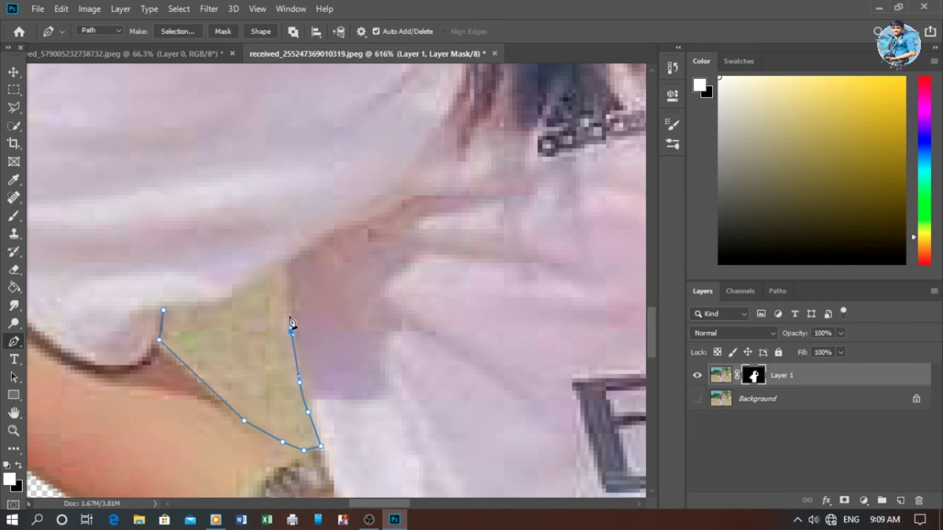
left_click(287, 311)
left_click(287, 264)
left_click(244, 285)
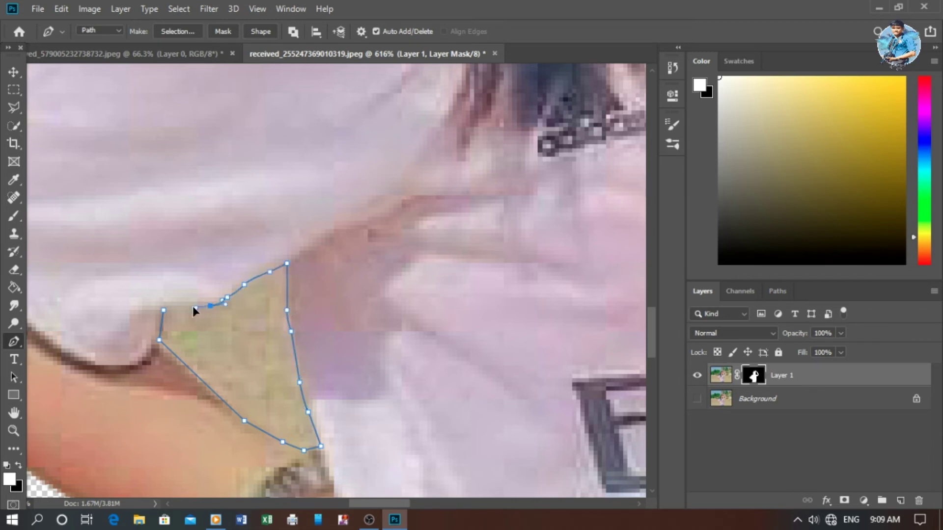
left_click(164, 310)
Turn the path into a selection, delete the ground patch, deselect and fit the image on screen.
right_click(166, 313)
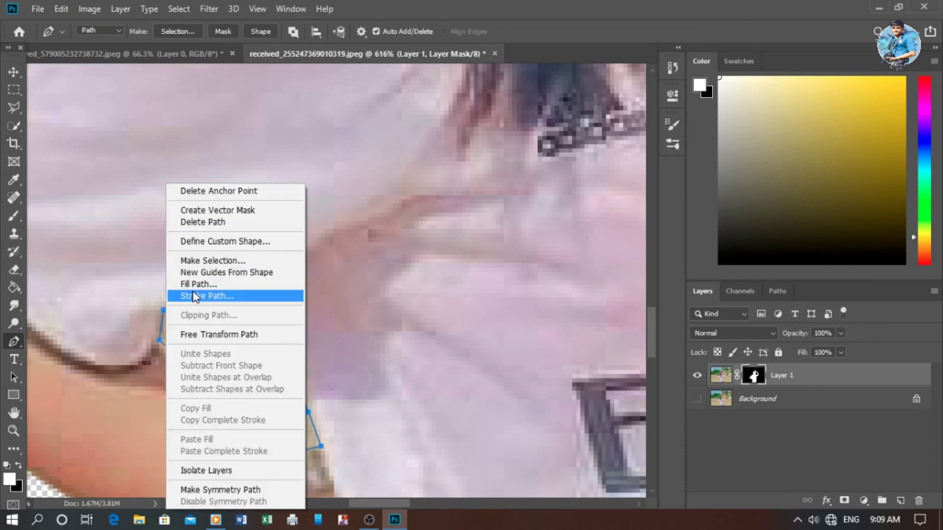
left_click(207, 261)
left_click(541, 127)
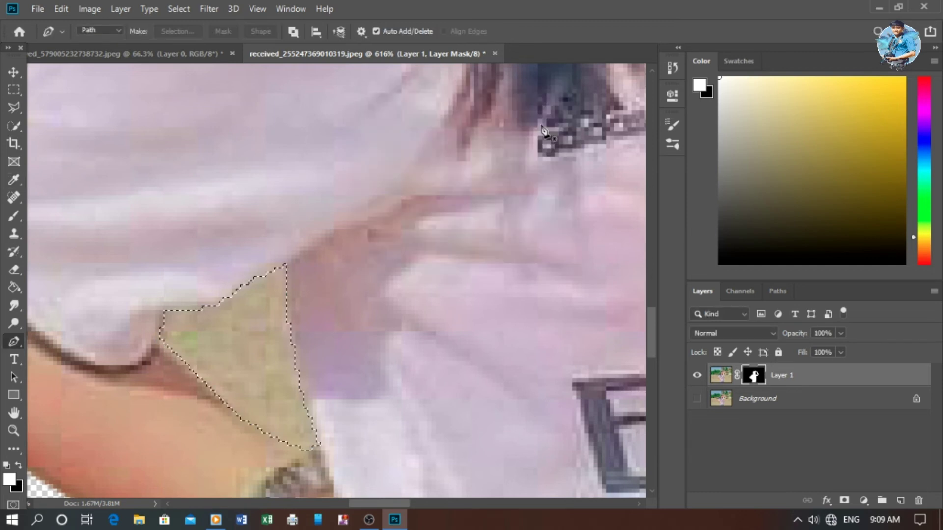
key("Delete")
key("ctrl+d")
scroll(351, 394, "down", 2)
scroll(348, 395, "down", 2)
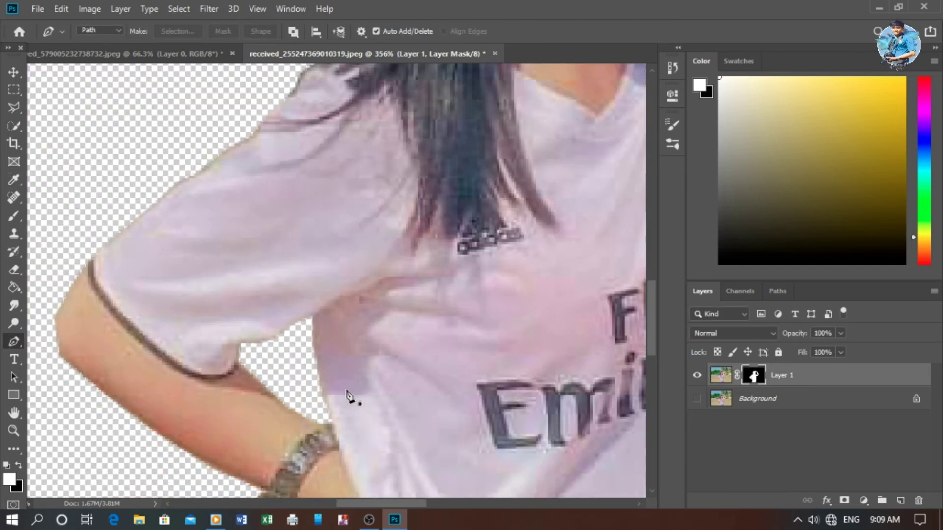
key("ctrl+0")
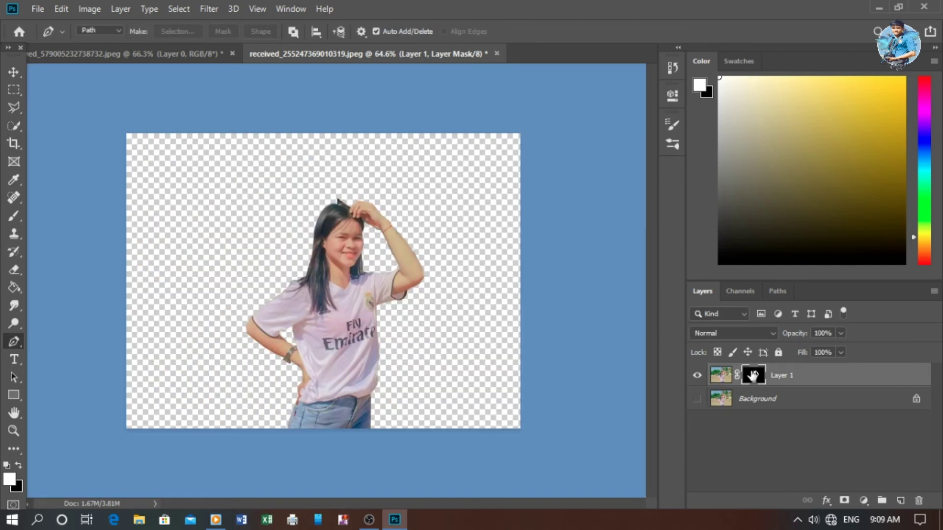
Apply the layer mask permanently to Layer 1 and shift the cutout with the Move tool.
right_click(753, 376)
left_click(810, 412)
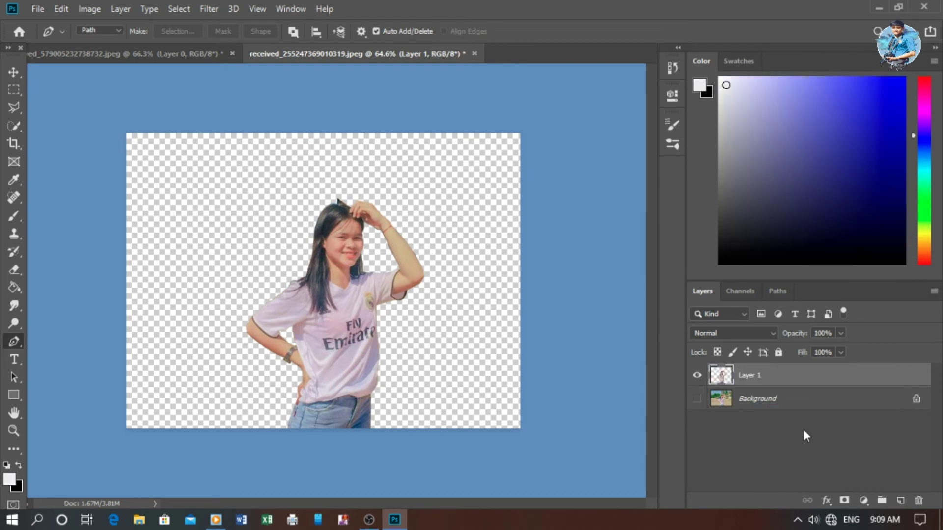
left_click(14, 72)
mouse_move(378, 315)
left_mouse_down()
mouse_move(355, 317)
mouse_move(360, 334)
left_mouse_up()
Toggle the Background layer's visibility to compare the cutout with the original photo.
left_click(579, 311)
scroll(337, 347, "up", 3)
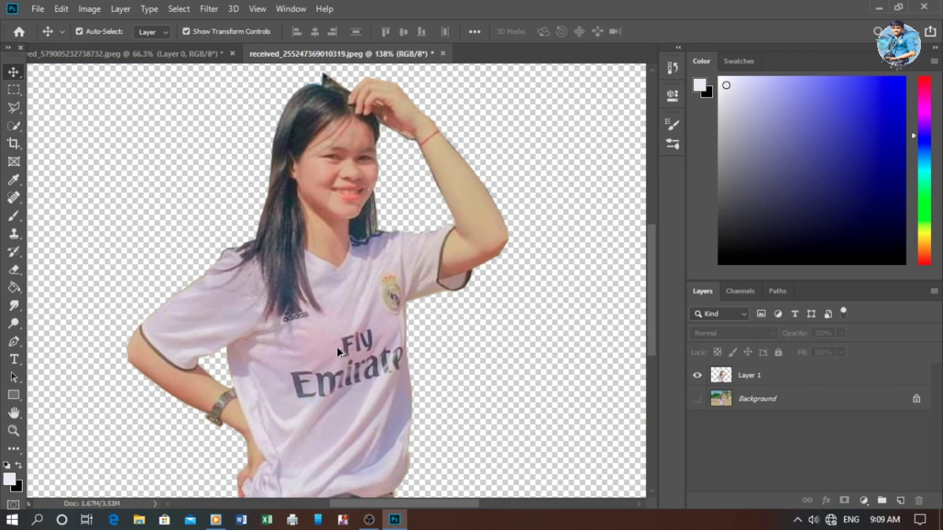
scroll(337, 347, "down", 3)
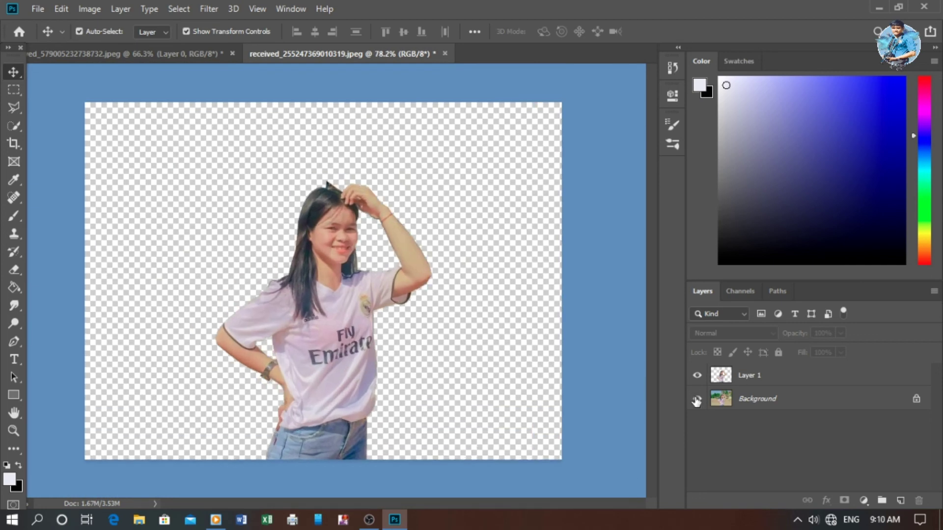
left_click(697, 399)
left_click(696, 399)
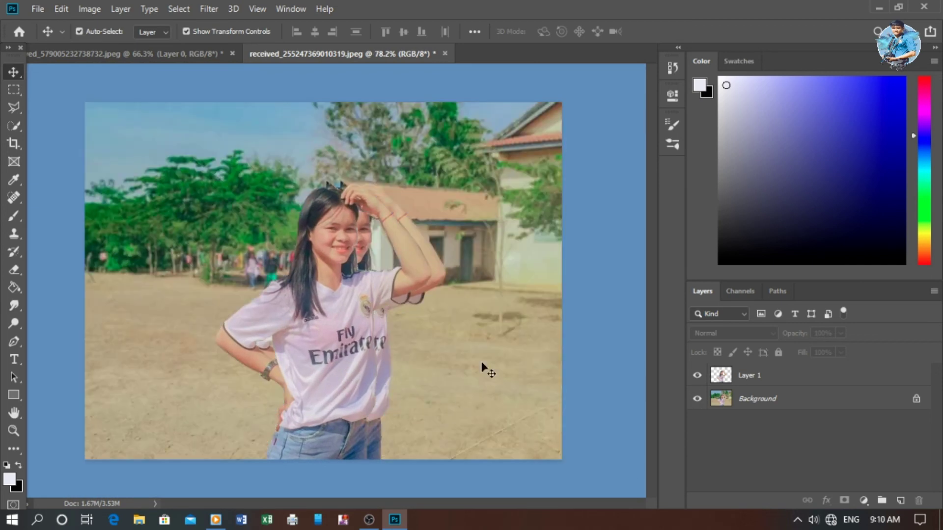
Nudge the cutout girl slightly right, then toggle the background photo off and back on.
left_click(769, 380)
left_click_drag(338, 381, 352, 382)
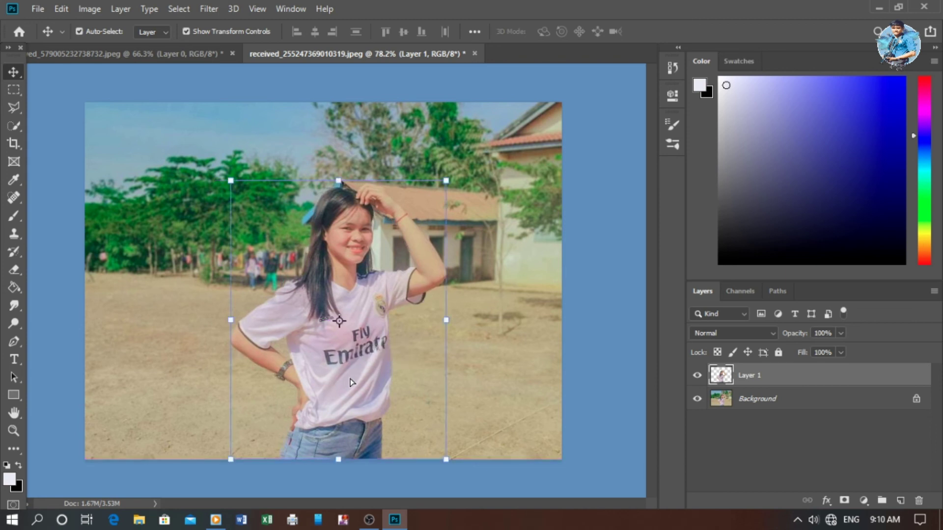
left_click(697, 399)
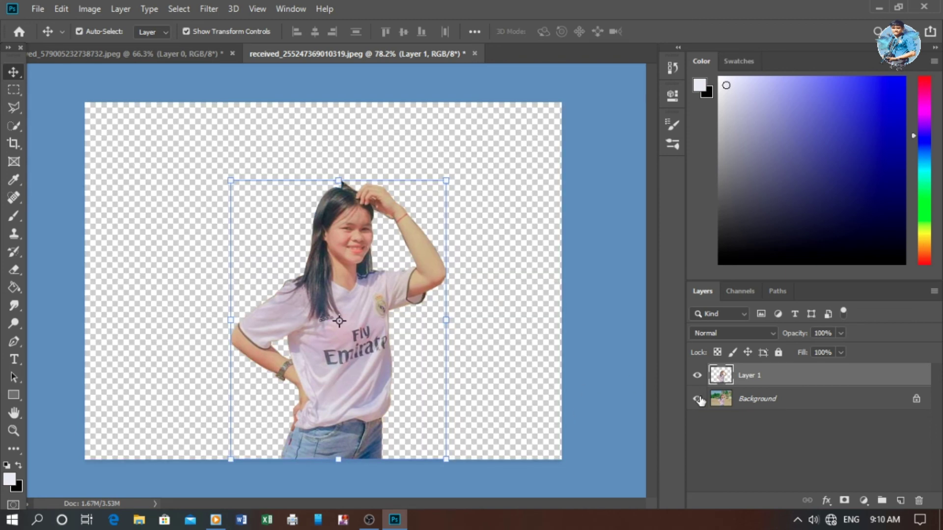
left_click(698, 399)
left_click(697, 399)
scroll(306, 304, "up", 2)
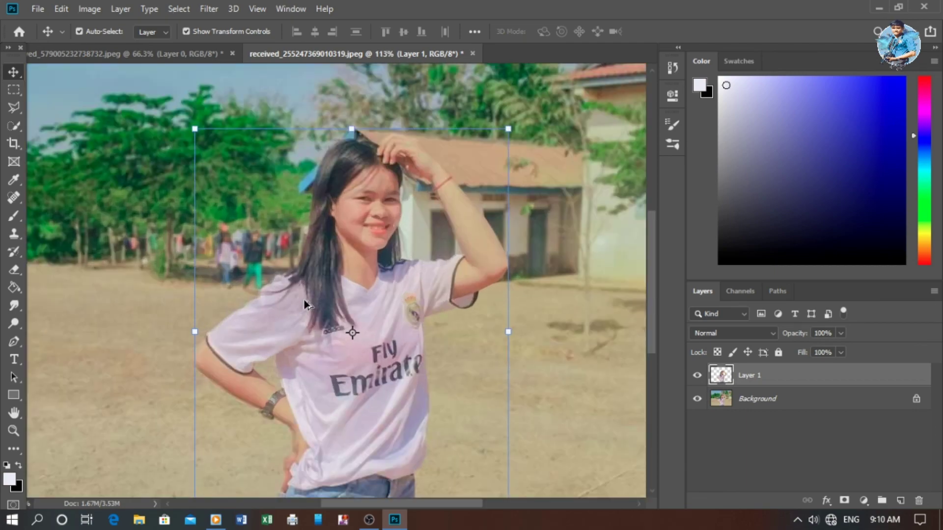
scroll(306, 305, "down", 1)
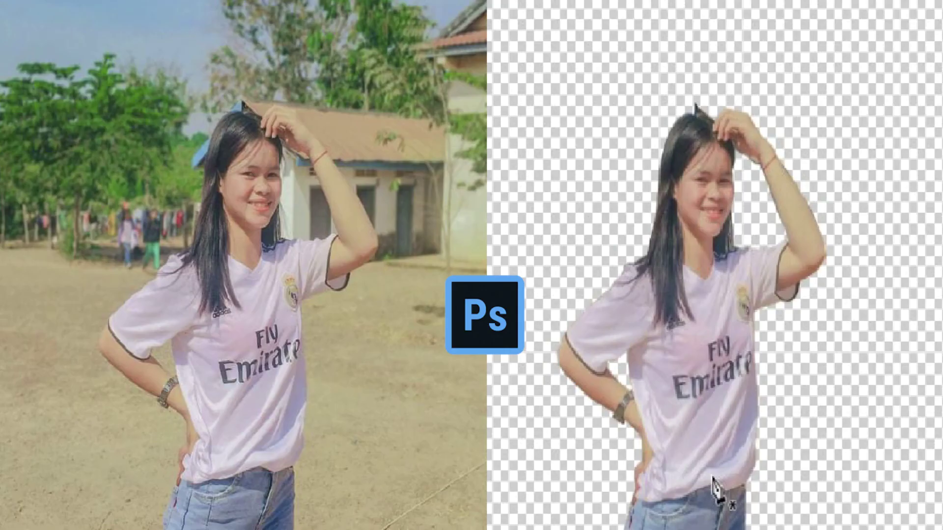